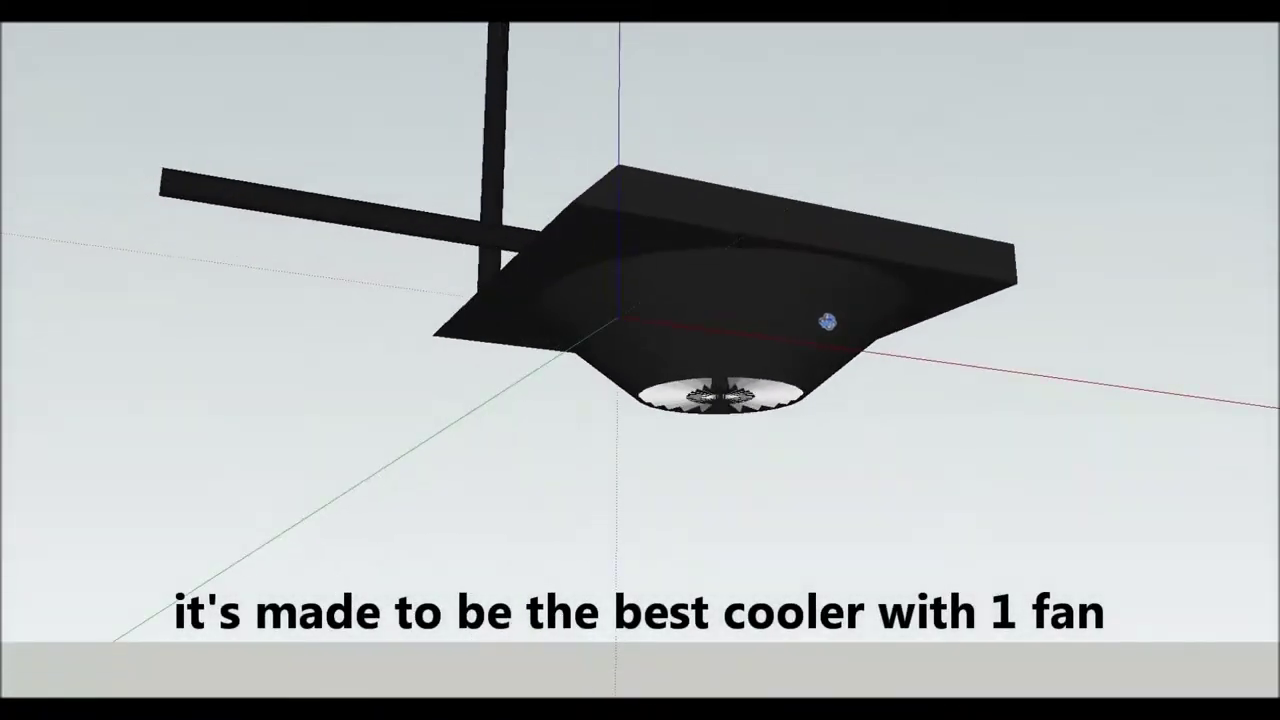
Step: Select the square heatsink housing around the fan and enter its group for editing
scroll(477, 380, "up", 5)
mouse_move(477, 380)
middle_mouse_down()
mouse_move(697, 394)
mouse_move(771, 366)
mouse_move(634, 349)
mouse_move(720, 340)
mouse_move(700, 314)
mouse_move(843, 366)
mouse_move(708, 467)
mouse_move(310, 374)
mouse_move(100, 343)
mouse_move(70, 360)
middle_mouse_up()
scroll(680, 472, "down", 2)
scroll(677, 474, "down", 3)
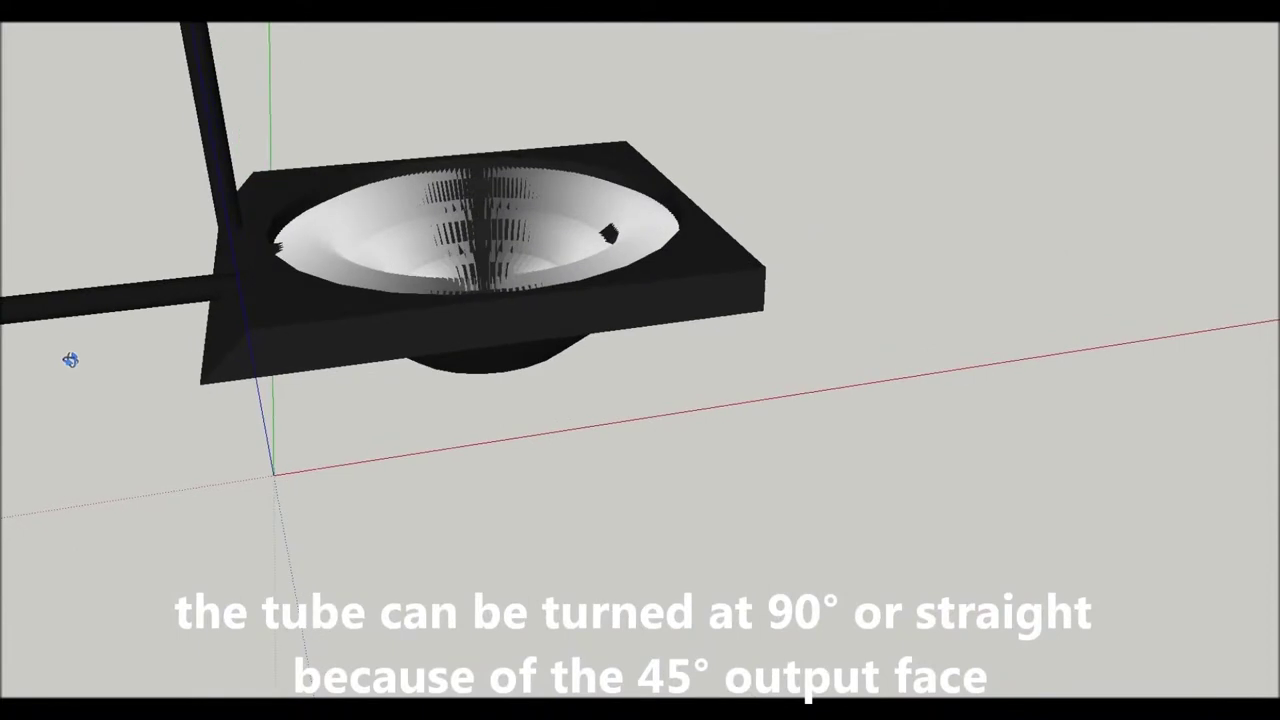
left_click(251, 285)
double_click(271, 312)
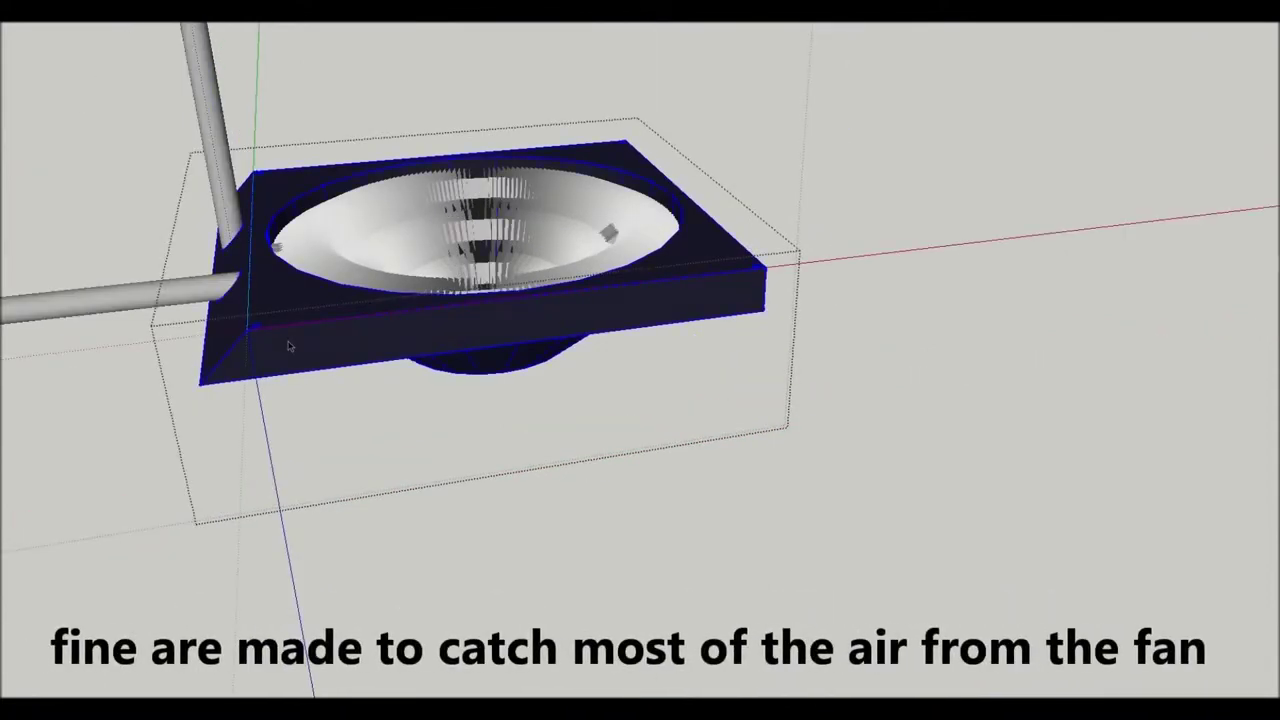
Step: Delete the square housing base, leaving the finned cone and pipes, then inspect the fins
key("Delete")
left_click(145, 446)
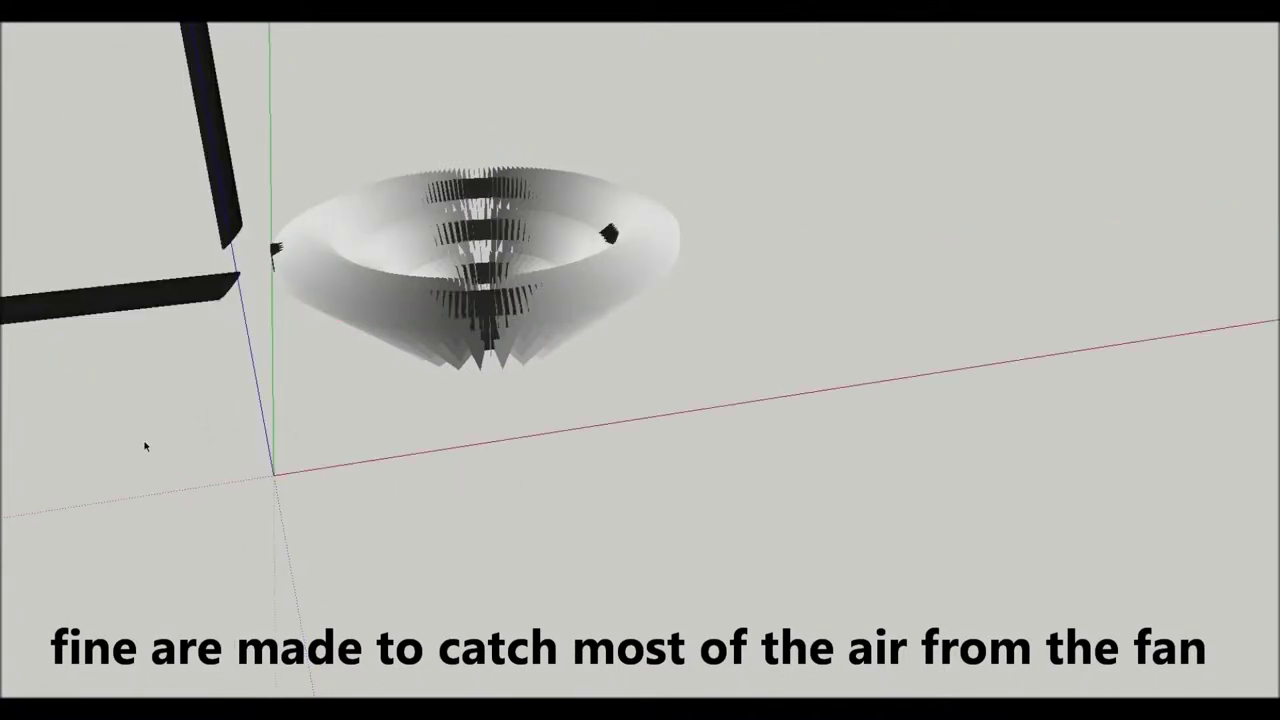
mouse_move(145, 446)
middle_mouse_down()
mouse_move(491, 423)
mouse_move(439, 388)
mouse_move(370, 484)
middle_mouse_up()
scroll(491, 434, "up", 3)
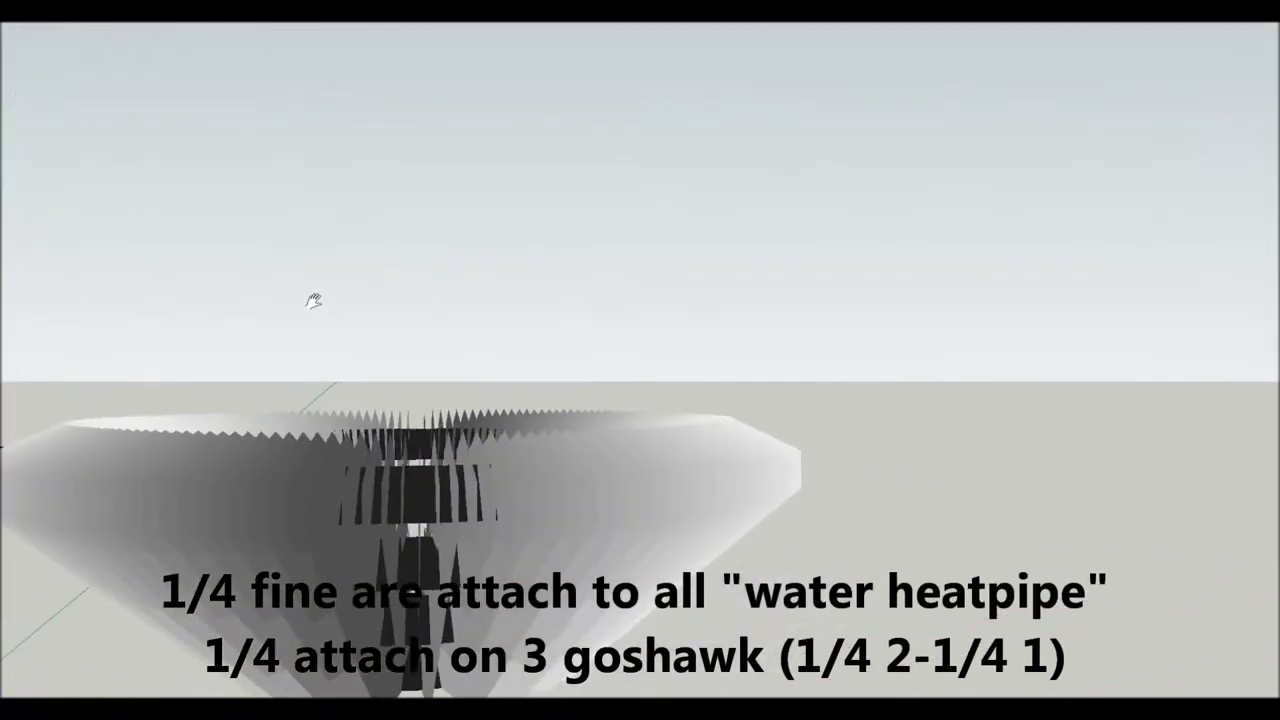
mouse_move(370, 484)
middle_mouse_down()
mouse_move(543, 457)
mouse_move(598, 346)
mouse_move(790, 331)
mouse_move(753, 400)
mouse_move(785, 452)
mouse_move(517, 437)
mouse_move(894, 234)
mouse_move(877, 309)
mouse_move(622, 592)
mouse_move(689, 480)
mouse_move(623, 449)
mouse_move(491, 551)
mouse_move(348, 602)
mouse_move(509, 509)
mouse_move(166, 349)
mouse_move(409, 409)
mouse_move(133, 435)
mouse_move(606, 409)
mouse_move(514, 457)
mouse_move(272, 521)
mouse_move(409, 463)
mouse_move(157, 506)
mouse_move(560, 463)
mouse_move(1026, 503)
mouse_move(814, 557)
mouse_move(848, 578)
middle_mouse_up()
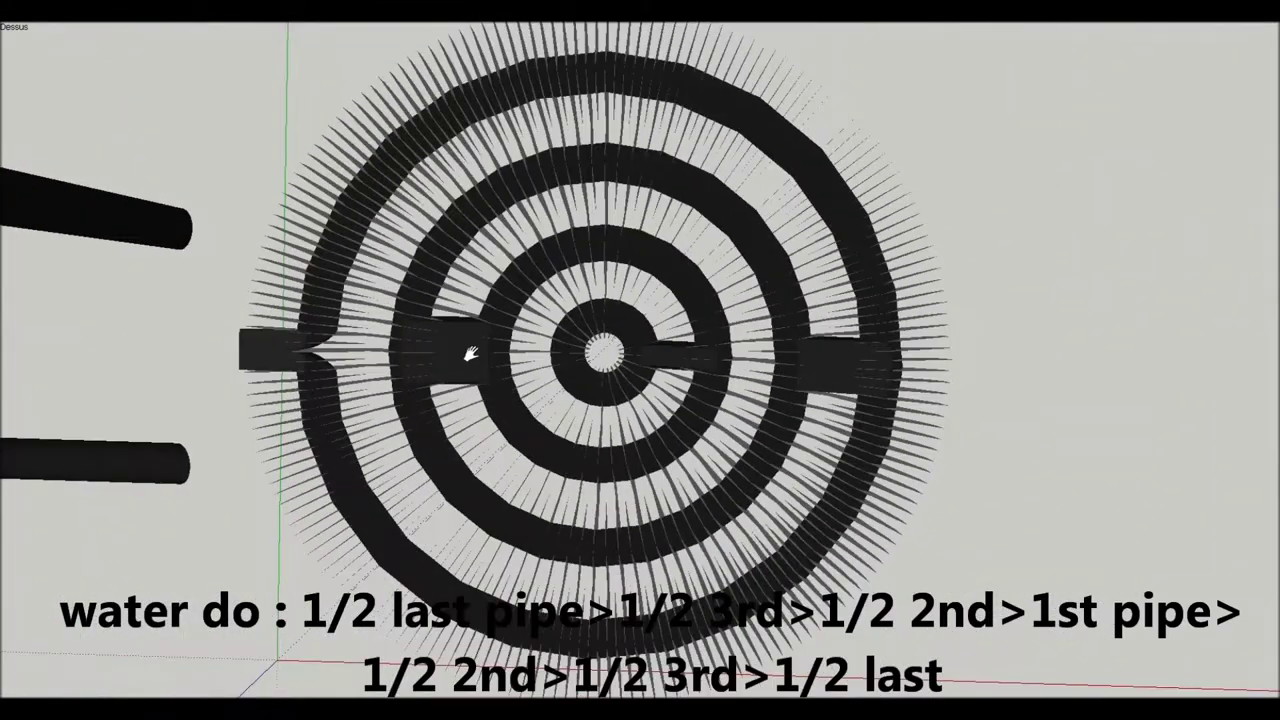
mouse_move(470, 354)
middle_mouse_down()
mouse_move(697, 403)
mouse_move(737, 200)
mouse_move(656, 503)
middle_mouse_up()
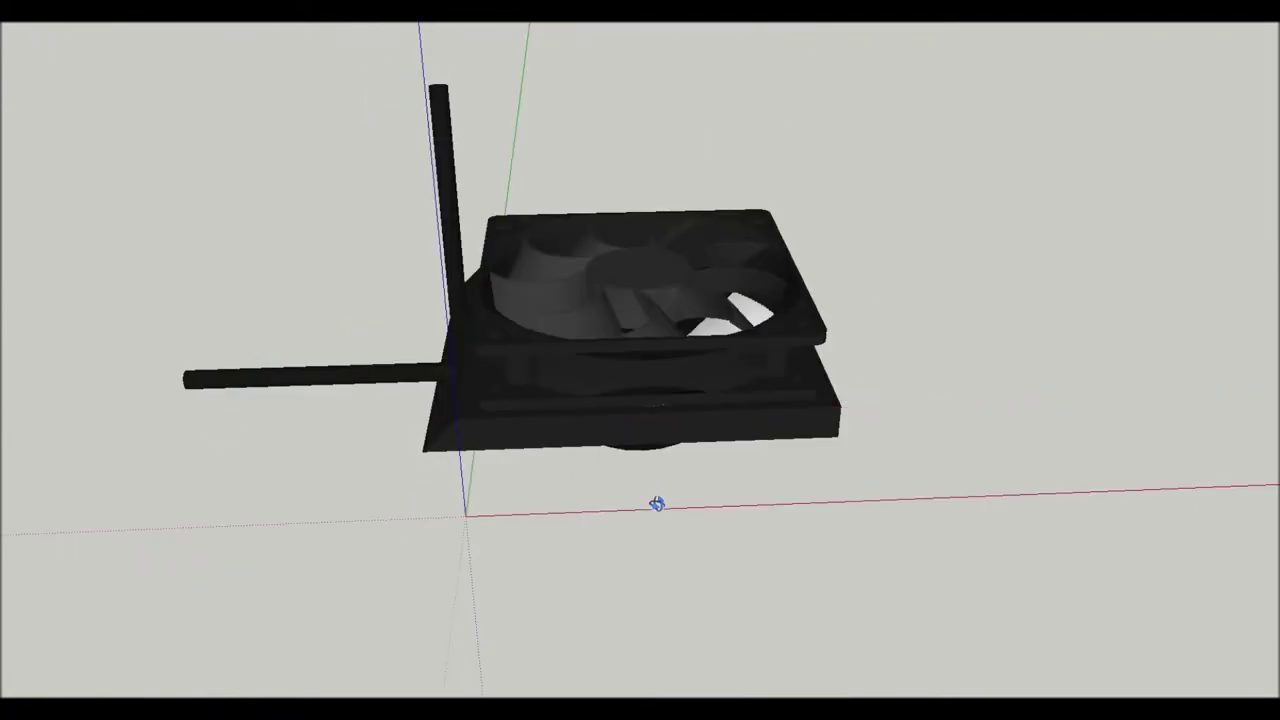
Step: Orbit and zoom in on the waterblock beneath the cross-shaped bracket
middle_click_drag(656, 503, 599, 460)
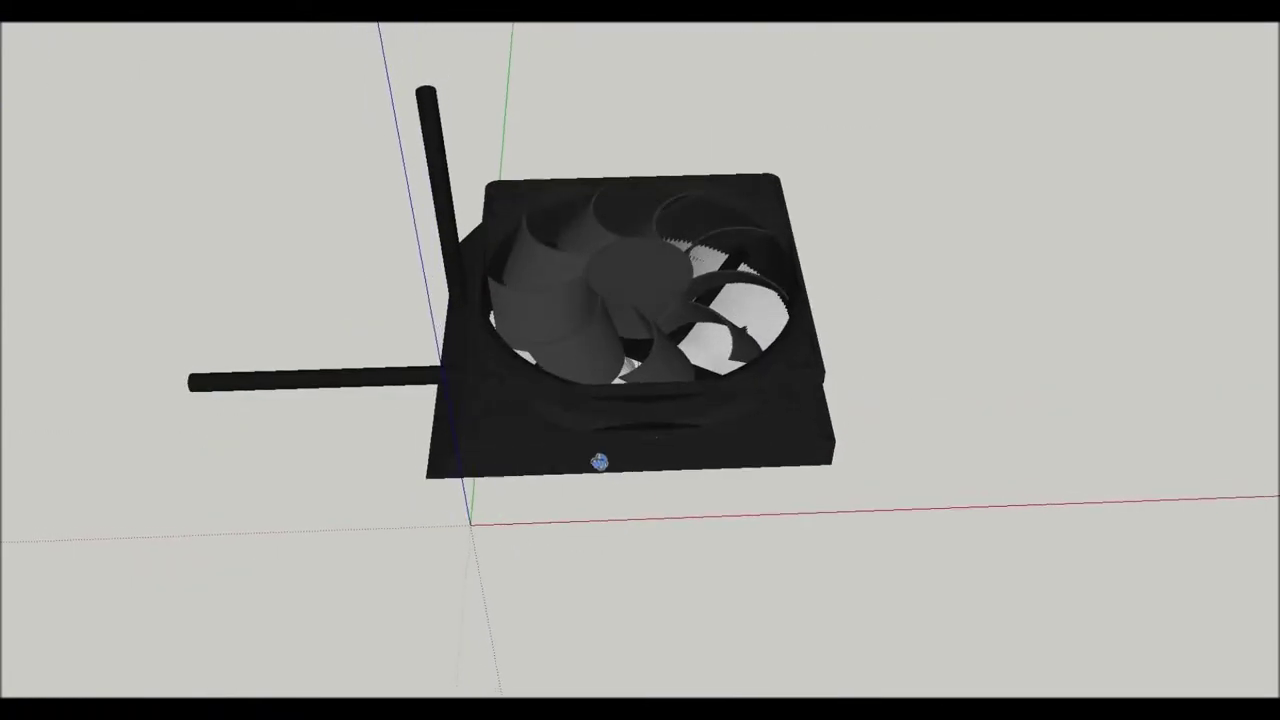
scroll(599, 460, "down", 3)
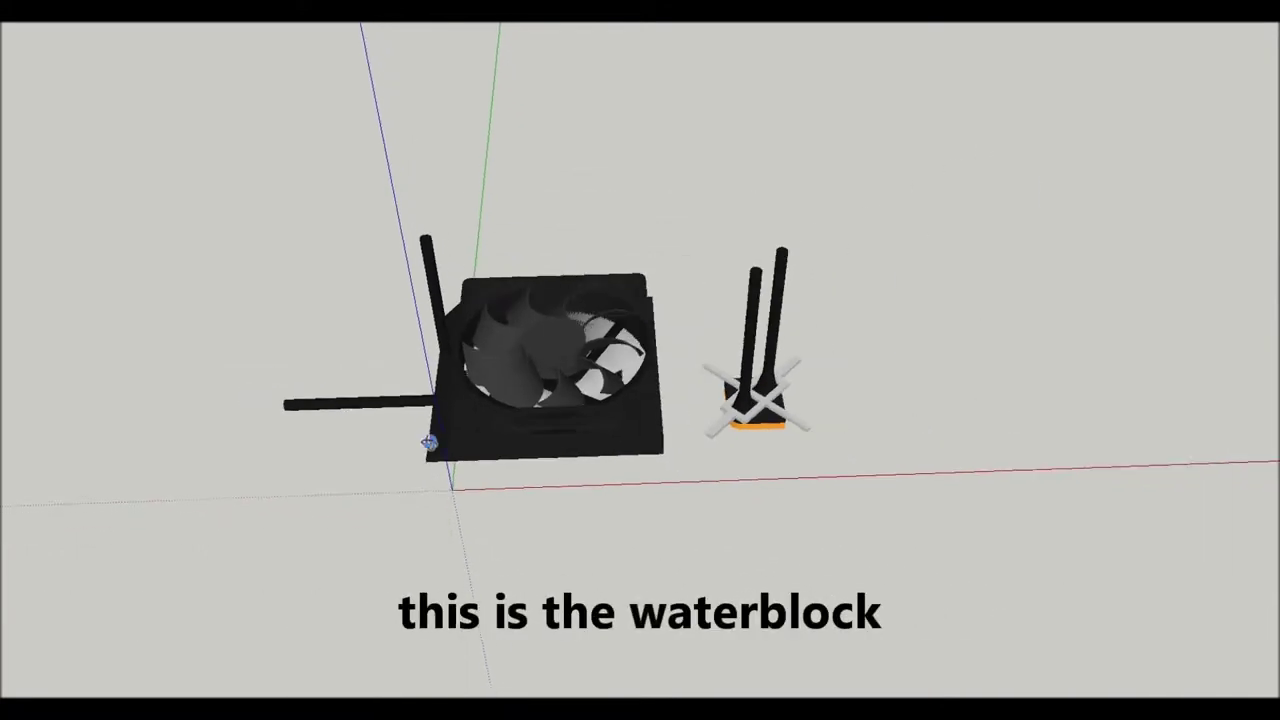
scroll(766, 400, "up", 4)
scroll(703, 374, "up", 4)
scroll(636, 360, "up", 2)
middle_click_drag(636, 360, 588, 527)
scroll(588, 527, "down", 3)
scroll(588, 527, "up", 3)
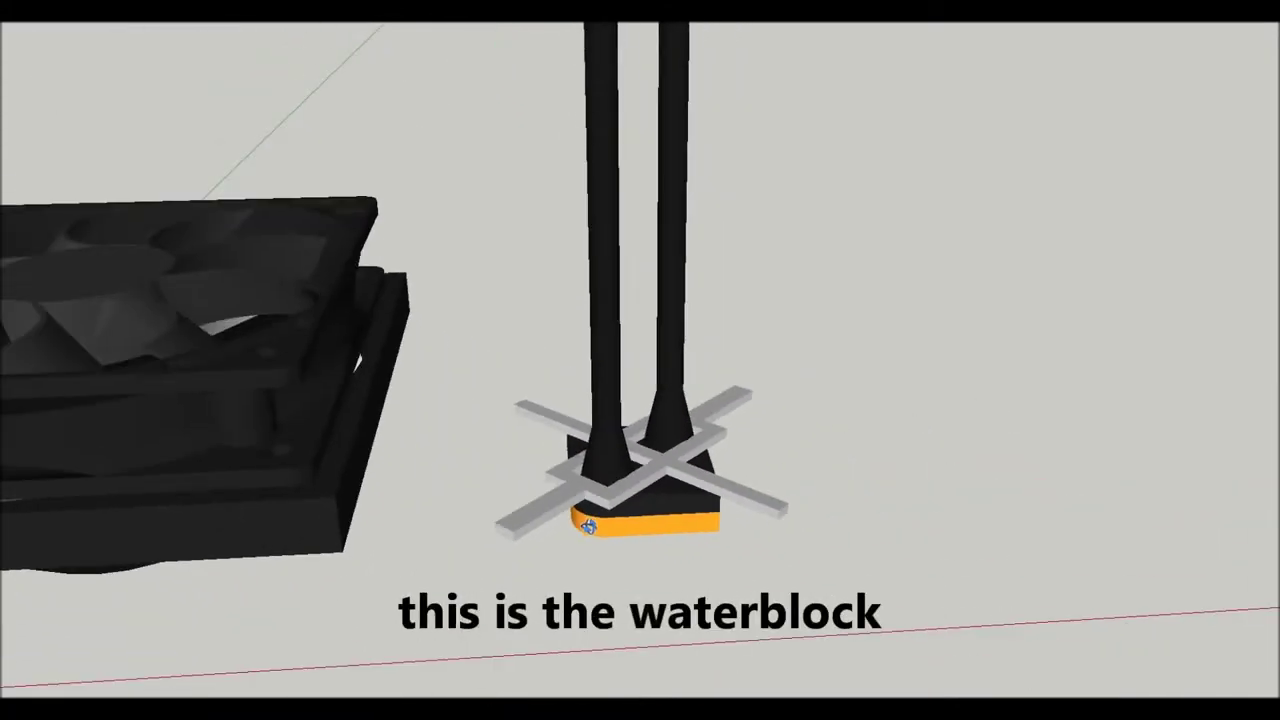
scroll(588, 527, "up", 4)
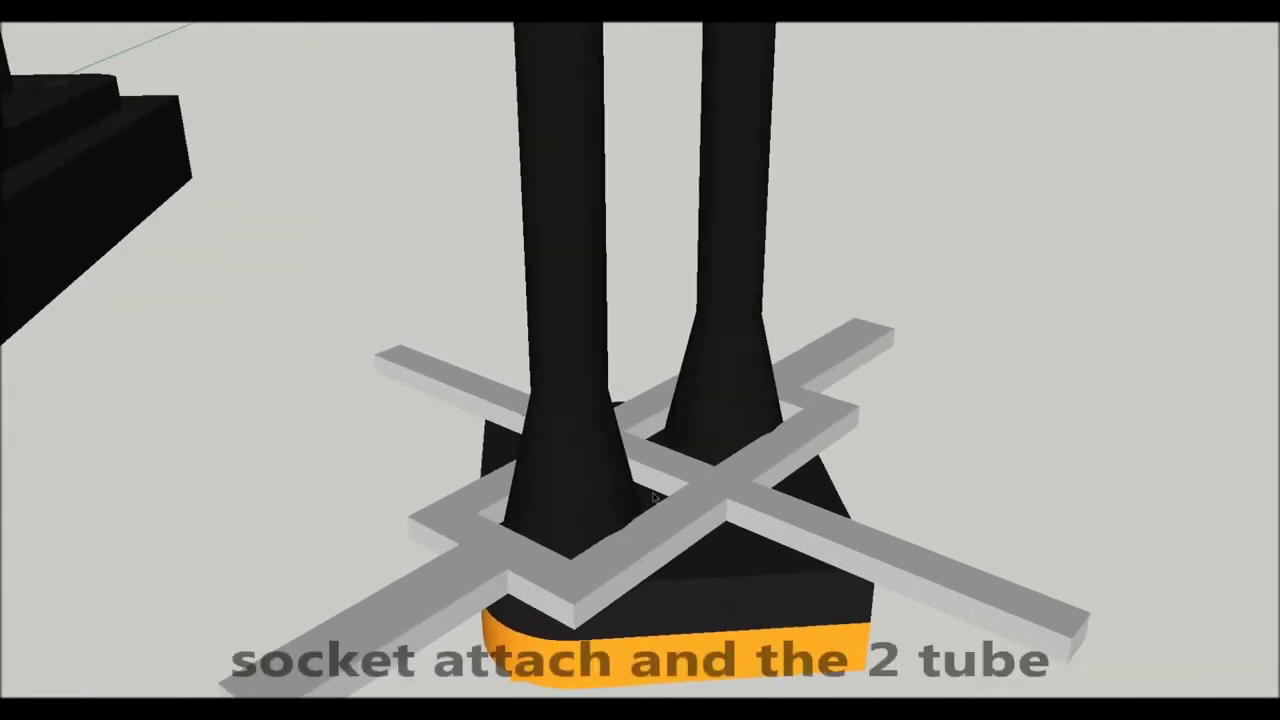
Step: Move the cross-shaped bracket straight up off the waterblock to expose its top face
key("m")
left_click(717, 509)
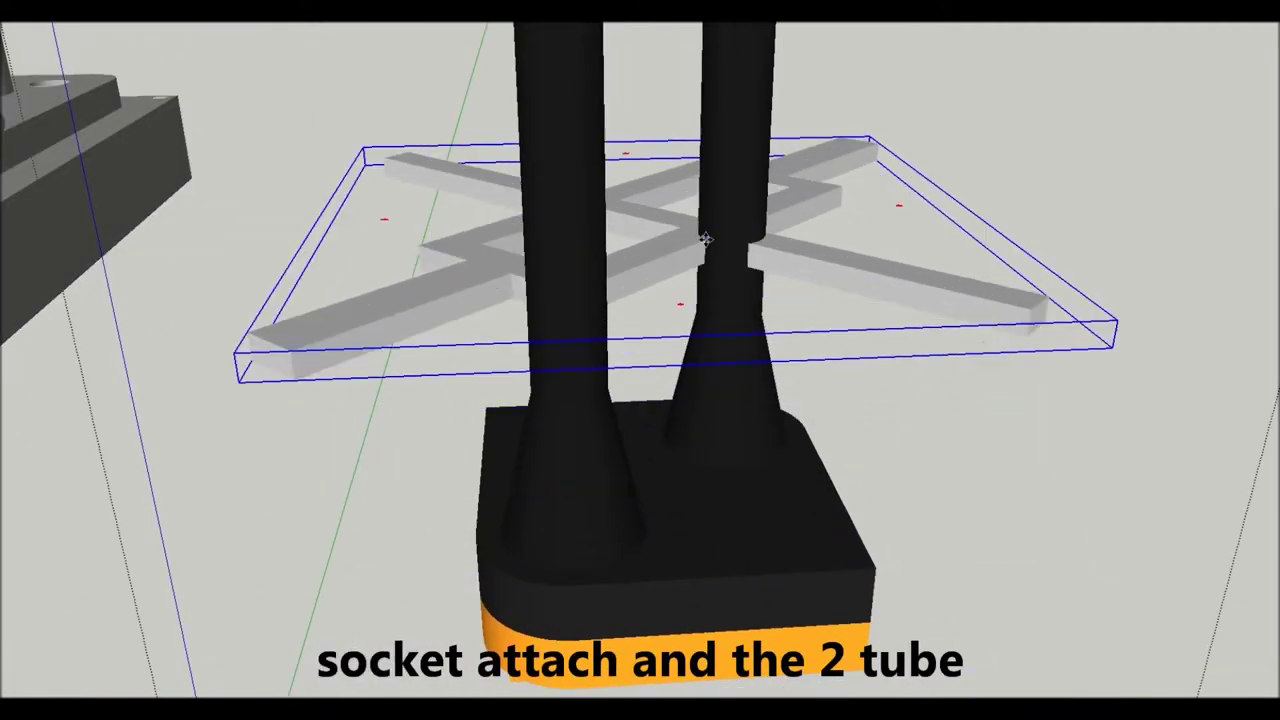
left_click(691, 165)
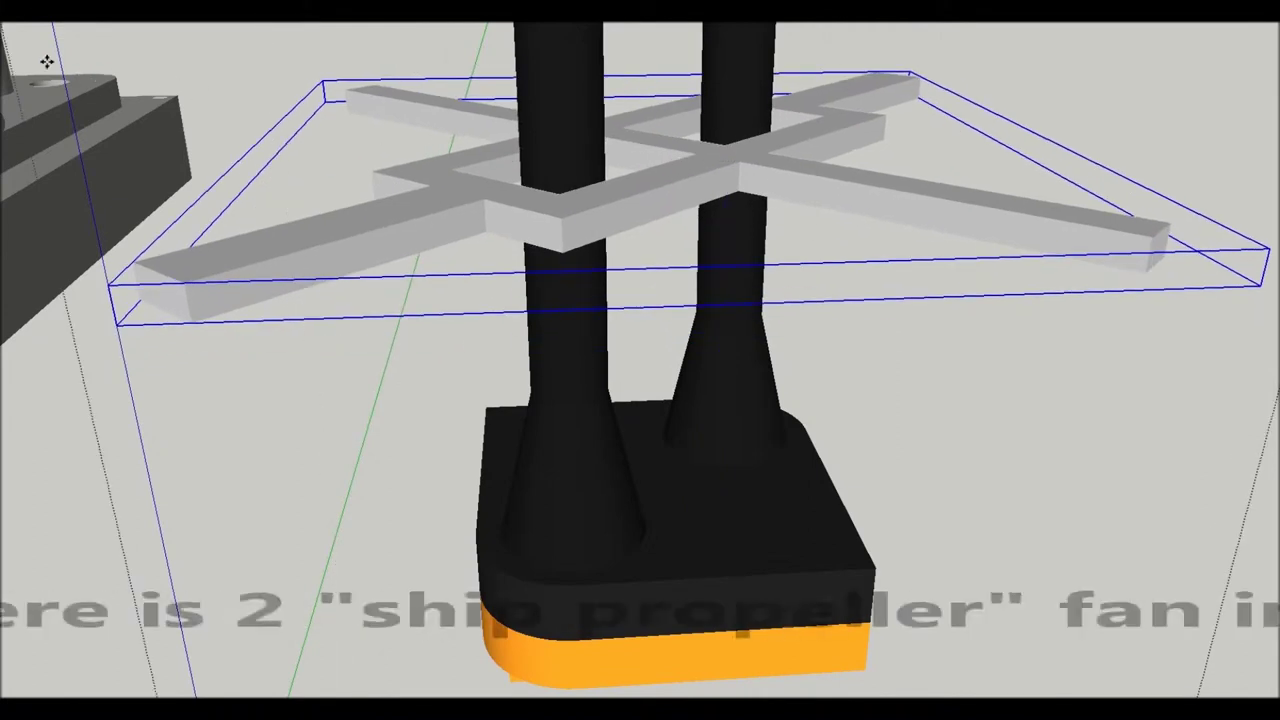
scroll(590, 528, "up", 5)
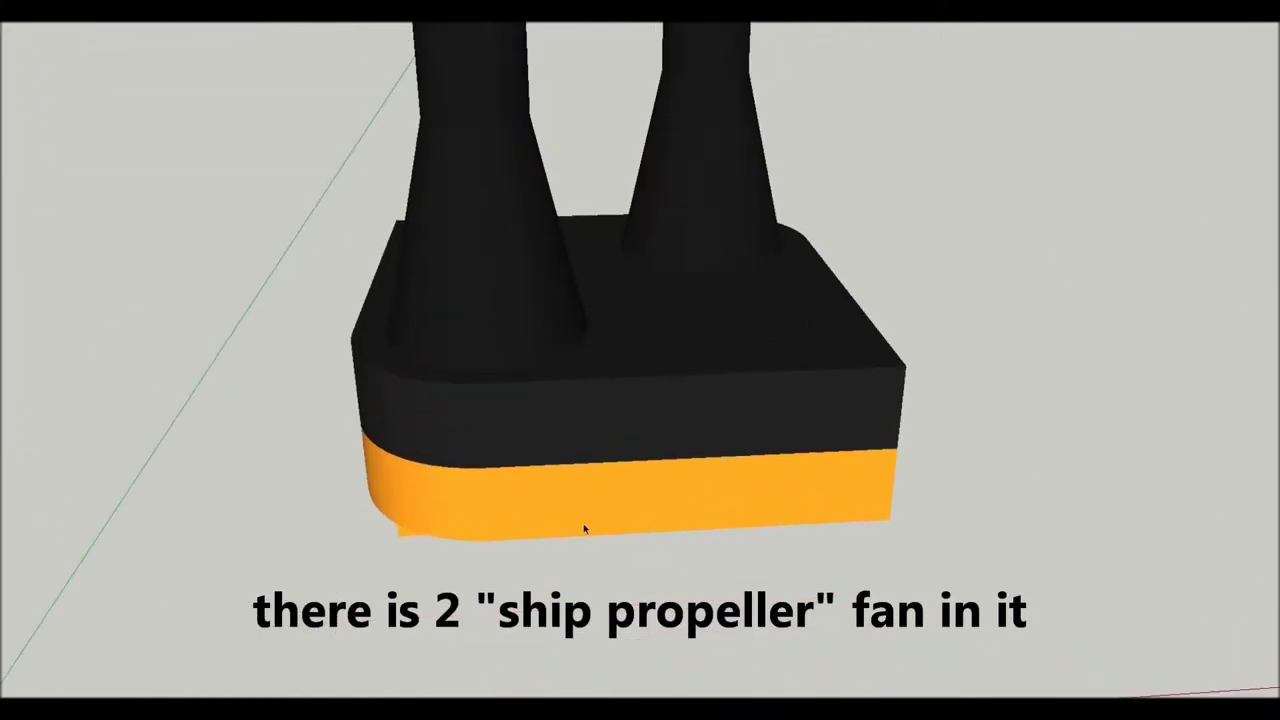
mouse_move(488, 305)
middle_mouse_down()
mouse_move(414, 324)
mouse_move(451, 289)
mouse_move(437, 434)
mouse_move(494, 174)
mouse_move(496, 219)
middle_mouse_up()
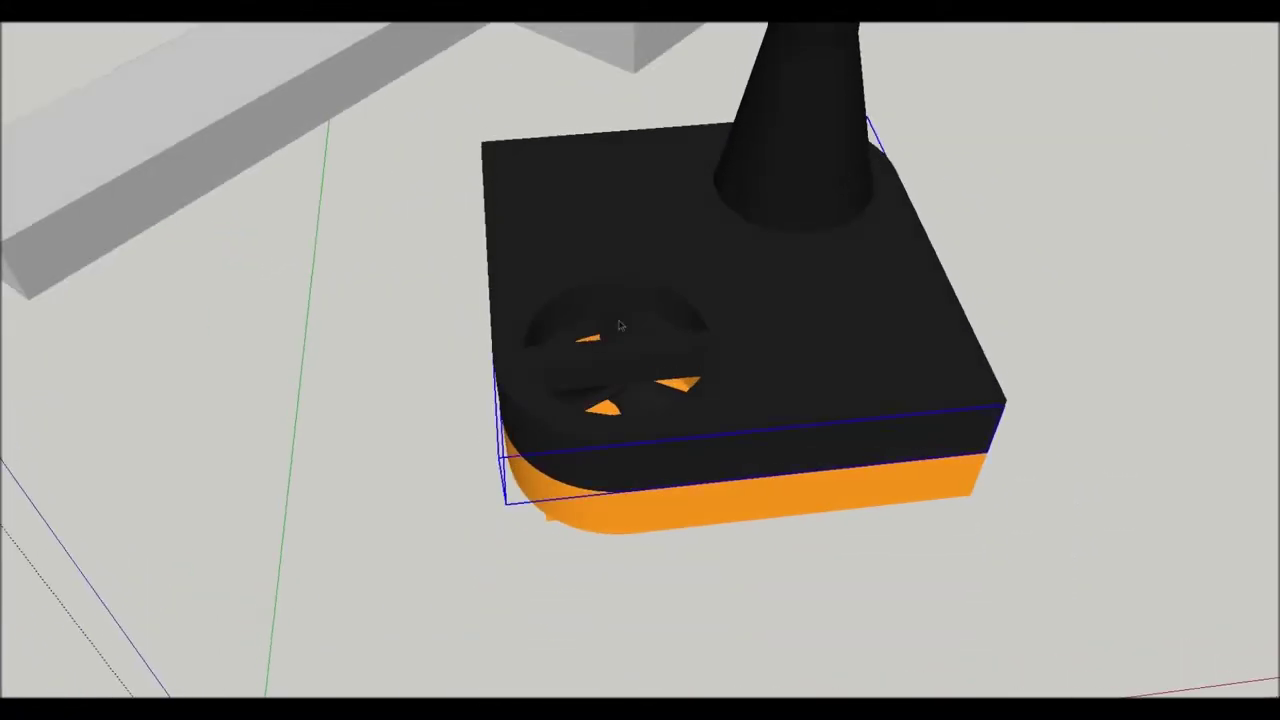
Step: Drag the intake propeller out of its port to sit left of the waterblock, then orbit to inspect
double_click(620, 325)
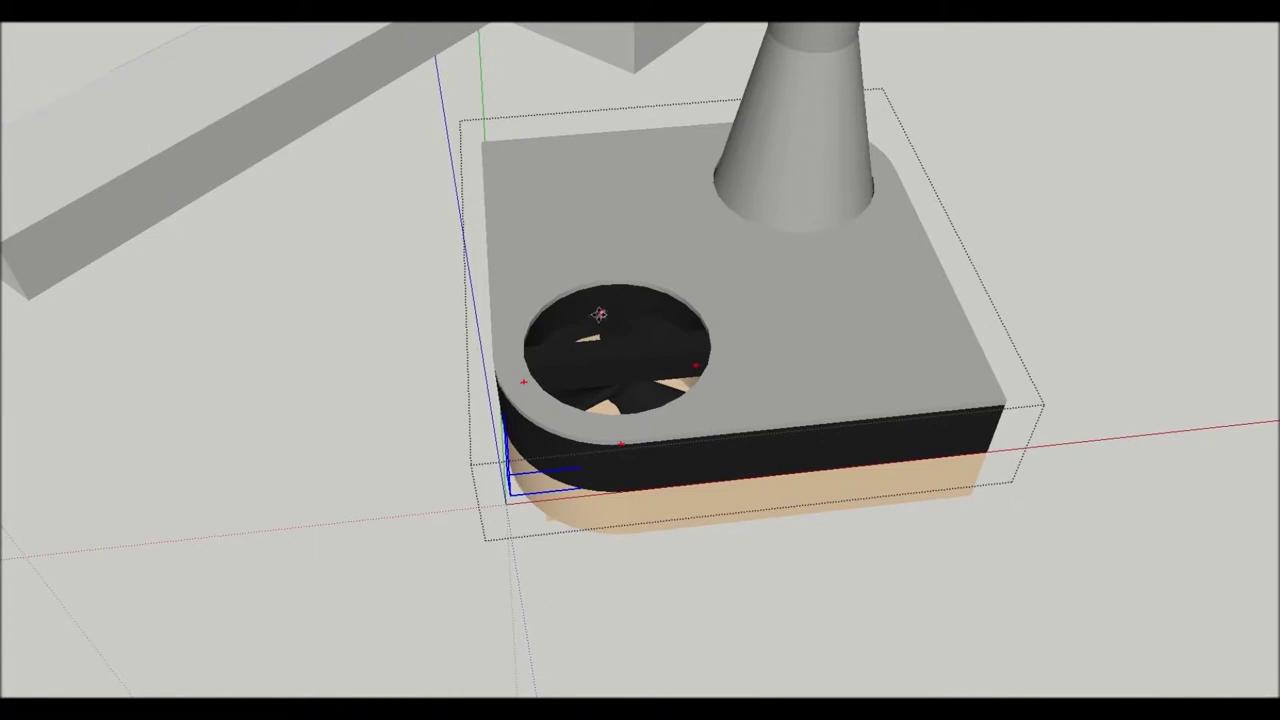
mouse_move(580, 321)
left_mouse_down()
mouse_move(397, 355)
mouse_move(375, 546)
left_mouse_up()
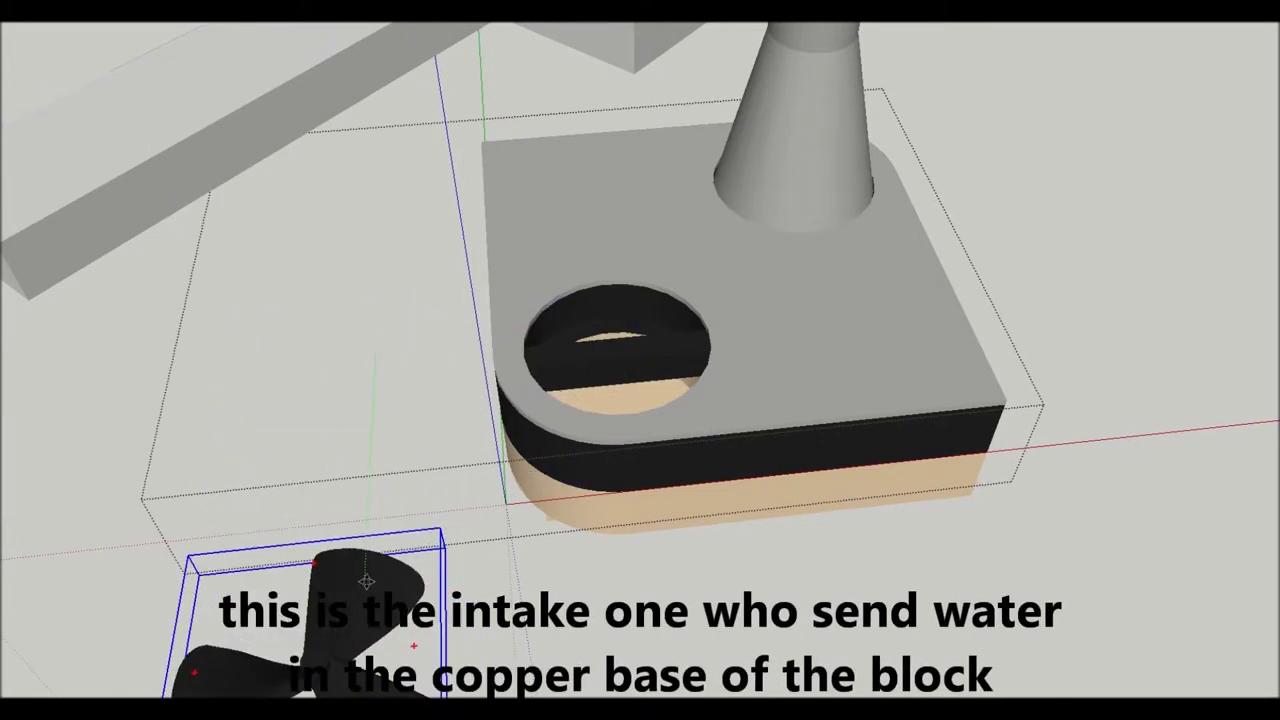
left_click(75, 298)
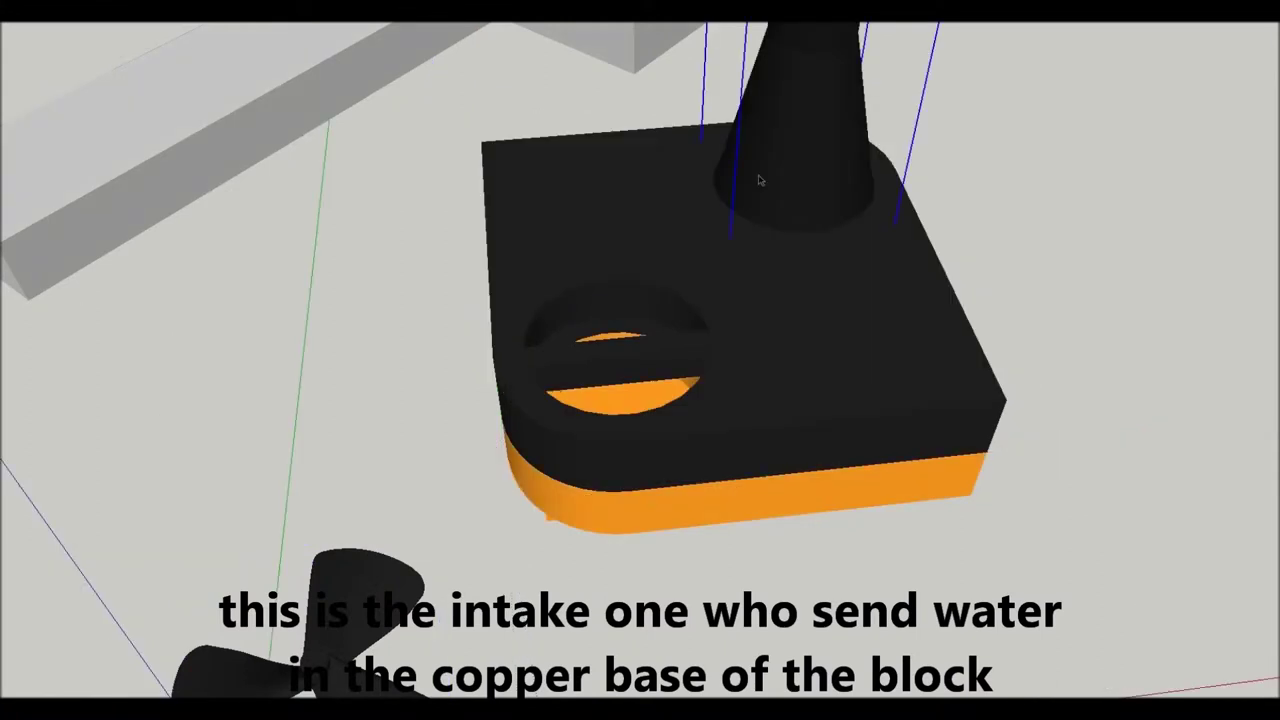
scroll(759, 180, "down", 5)
scroll(640, 360, "down", 3)
scroll(462, 480, "up", 8)
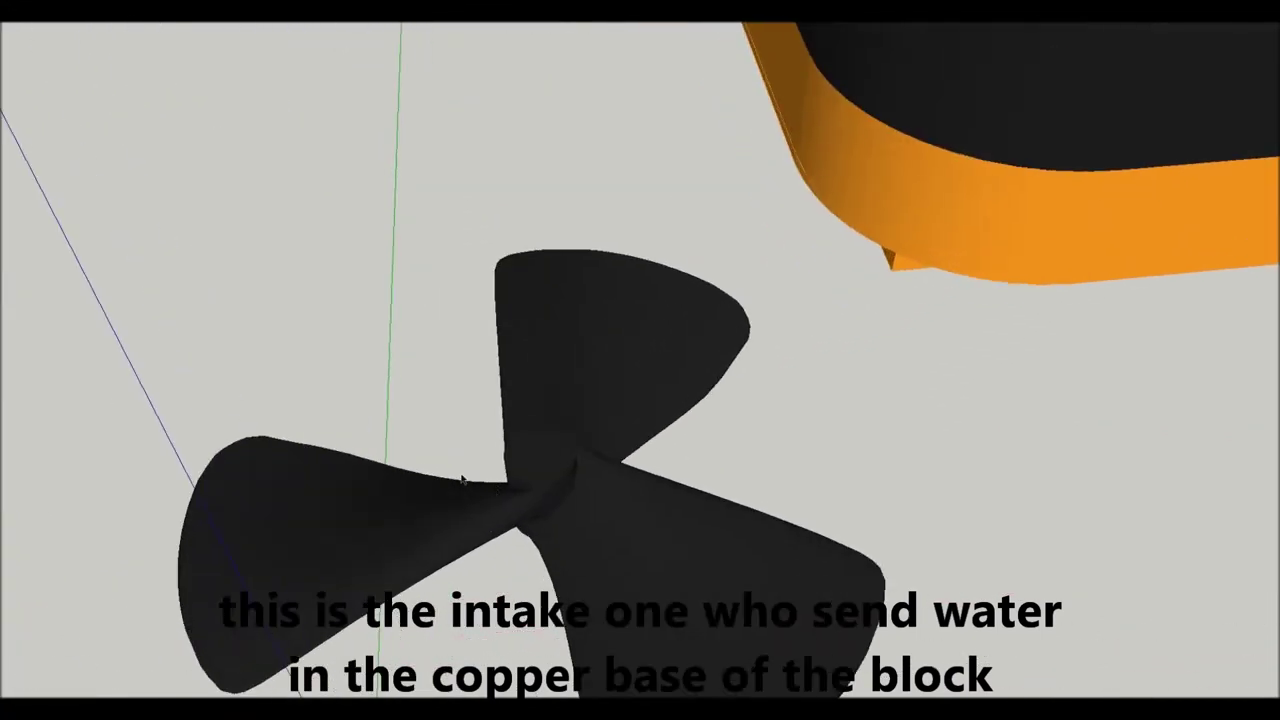
mouse_move(462, 480)
middle_mouse_down()
mouse_move(409, 354)
mouse_move(558, 523)
middle_mouse_up()
scroll(543, 437, "up", 3)
scroll(504, 452, "up", 3)
mouse_move(504, 452)
middle_mouse_down()
mouse_move(283, 494)
mouse_move(297, 457)
mouse_move(700, 471)
mouse_move(791, 646)
mouse_move(687, 489)
mouse_move(511, 437)
mouse_move(360, 486)
mouse_move(309, 563)
mouse_move(339, 605)
mouse_move(186, 509)
mouse_move(326, 551)
mouse_move(449, 646)
mouse_move(779, 568)
mouse_move(1040, 443)
mouse_move(997, 397)
middle_mouse_up()
Step: Slide the orange copper base out from under the black lid to sit beside it
scroll(634, 557, "down", 5)
middle_click_drag(884, 234, 789, 228, "shift")
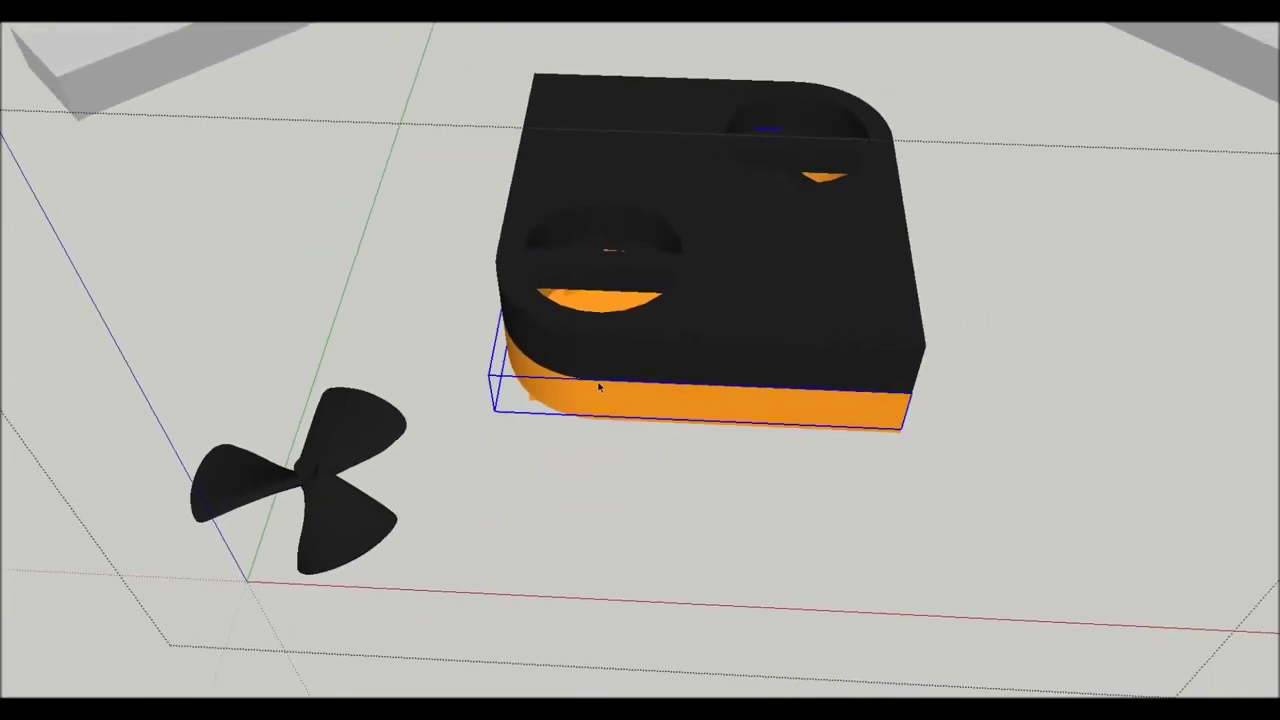
mouse_move(681, 436)
left_mouse_down()
mouse_move(671, 480)
mouse_move(687, 647)
left_mouse_up()
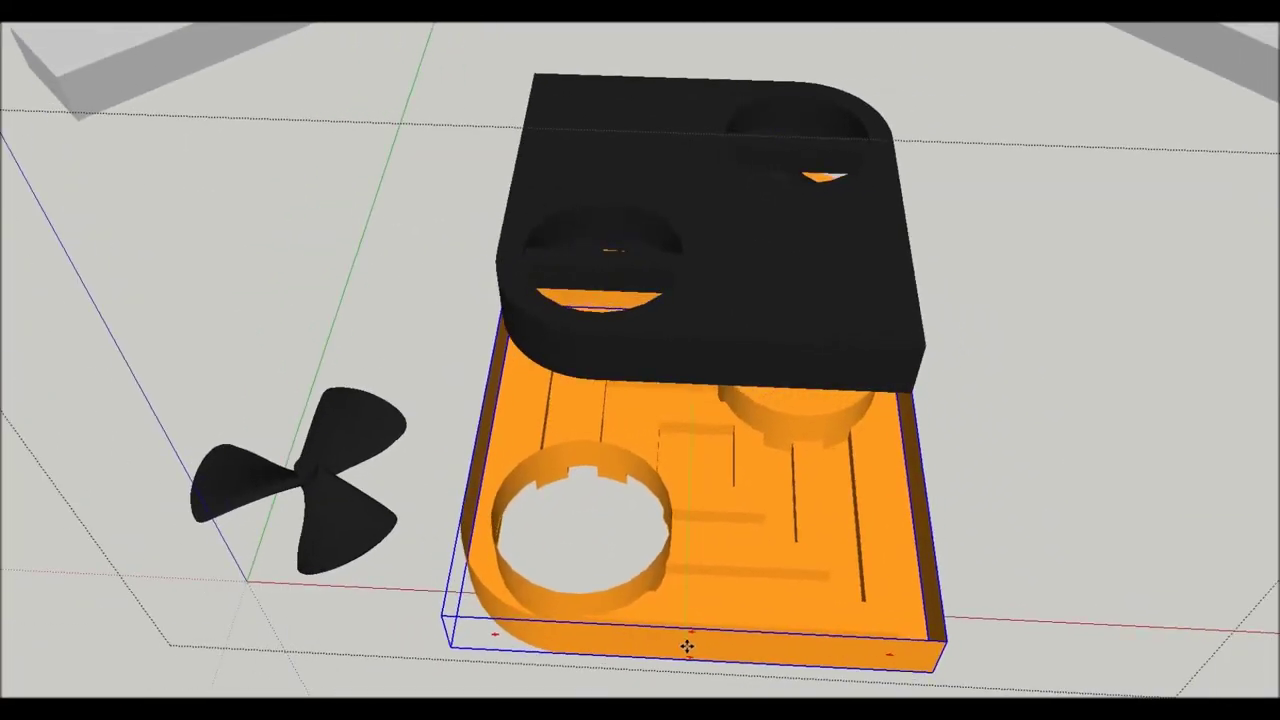
left_click_drag(672, 600, 666, 528)
scroll(686, 371, "down", 4)
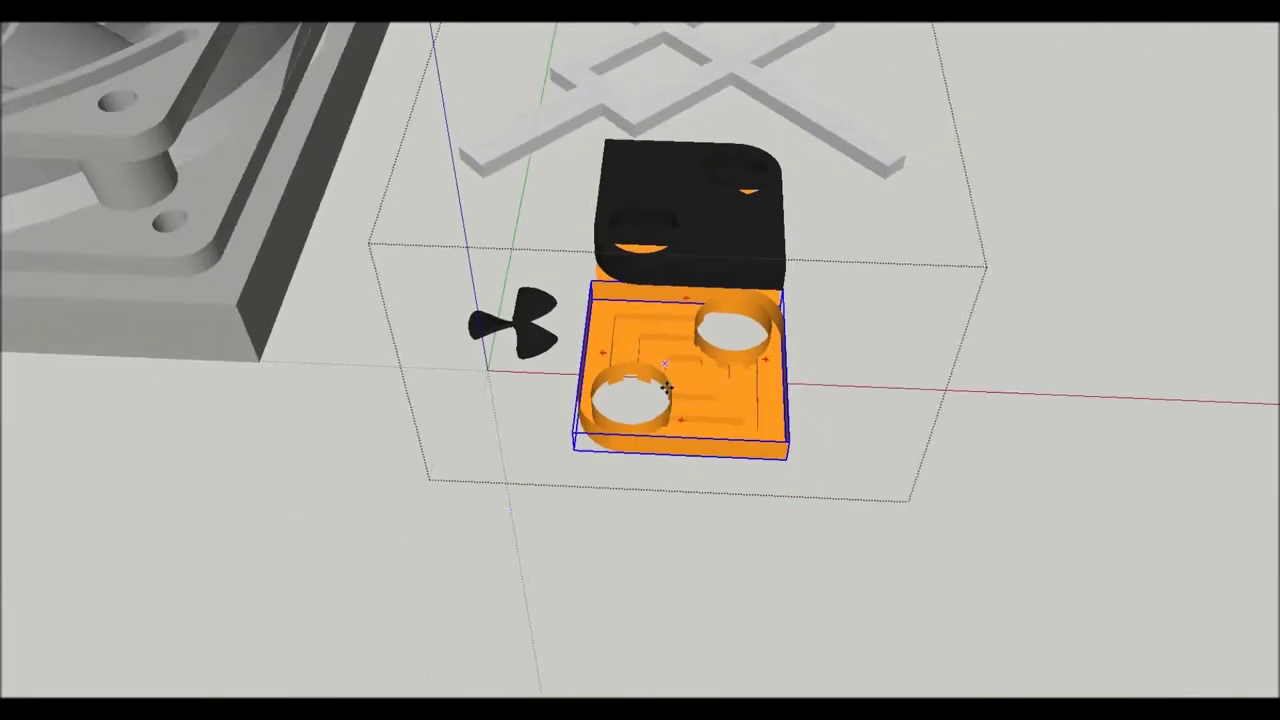
scroll(686, 371, "up", 3)
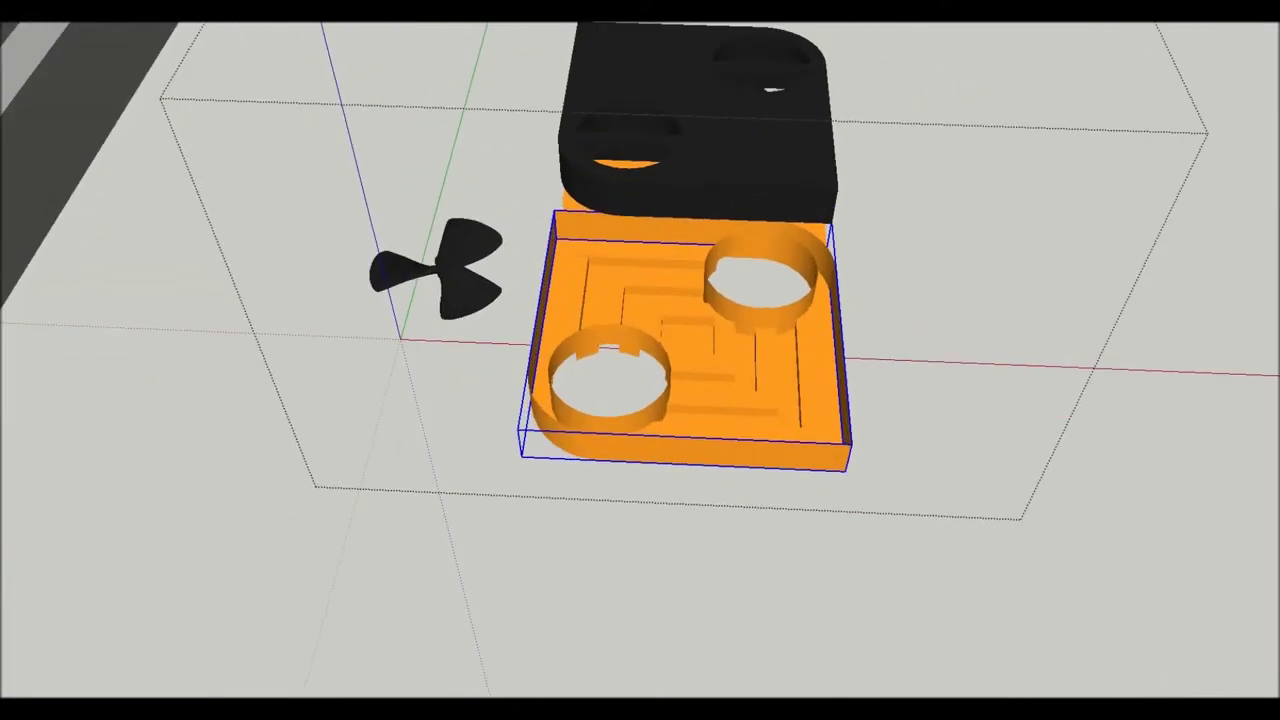
left_click(806, 536)
Step: Orbit around the orange base to inspect its nested L-shaped water channels
scroll(788, 358, "up", 5)
mouse_move(788, 358)
middle_mouse_down()
mouse_move(189, 494)
mouse_move(86, 460)
middle_mouse_up()
scroll(318, 408, "up", 2)
middle_click_drag(318, 408, 313, 405, "shift")
scroll(746, 310, "down", 5)
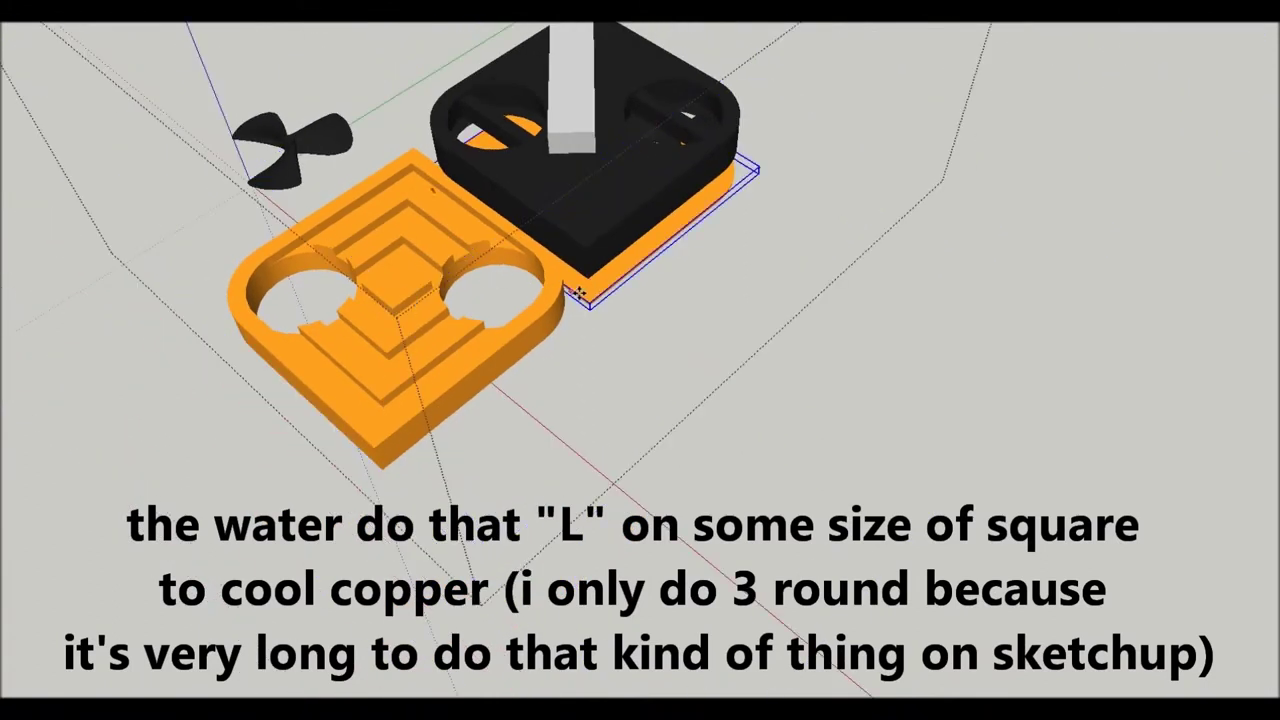
Step: Slide the flat orange CPU contact plate out to the lower right and orbit around it
left_click_drag(587, 290, 851, 472)
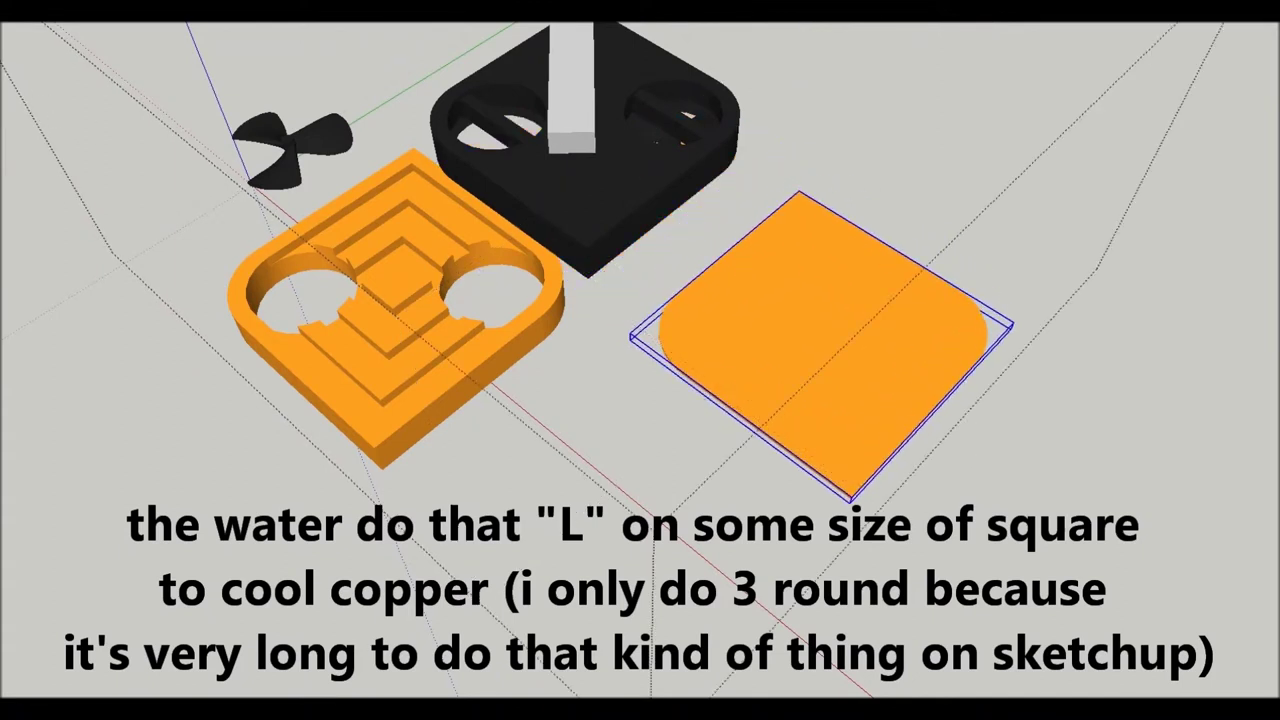
left_click(973, 496)
scroll(890, 480, "up", 3)
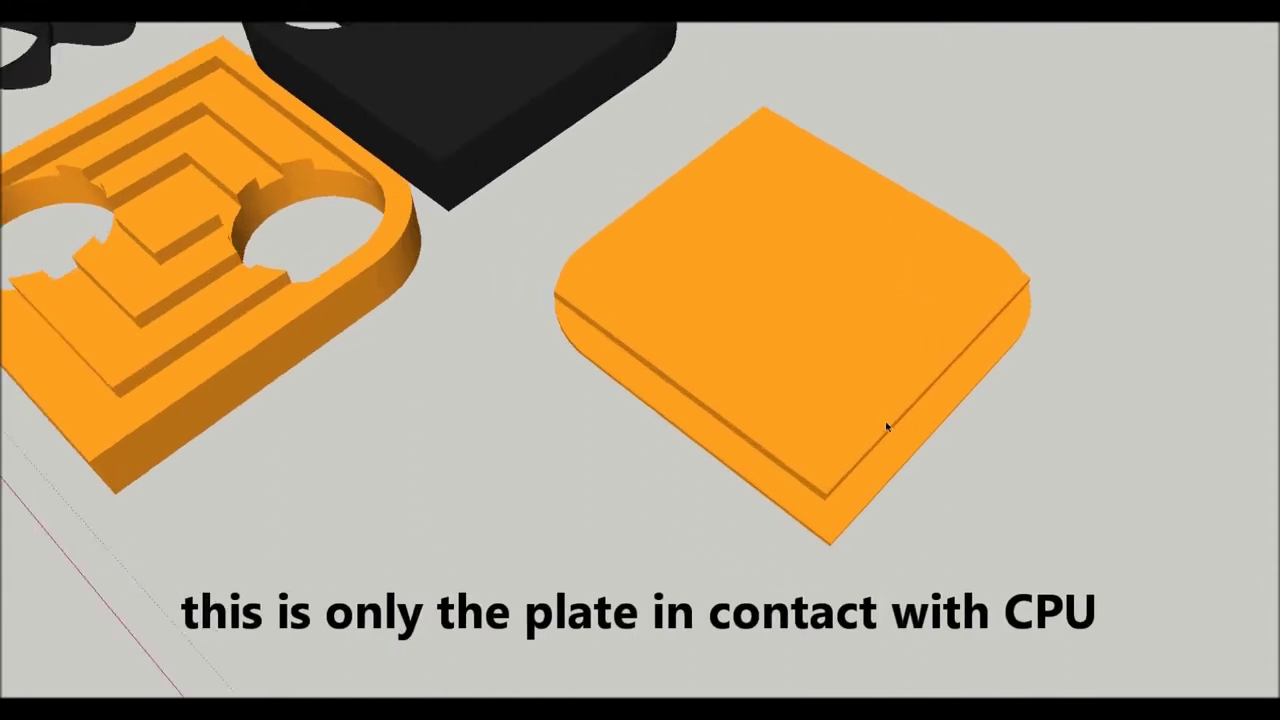
scroll(837, 409, "up", 2)
mouse_move(837, 409)
middle_mouse_down()
mouse_move(269, 403)
mouse_move(606, 486)
mouse_move(394, 494)
mouse_move(951, 560)
mouse_move(1014, 463)
mouse_move(903, 466)
mouse_move(912, 185)
middle_mouse_up()
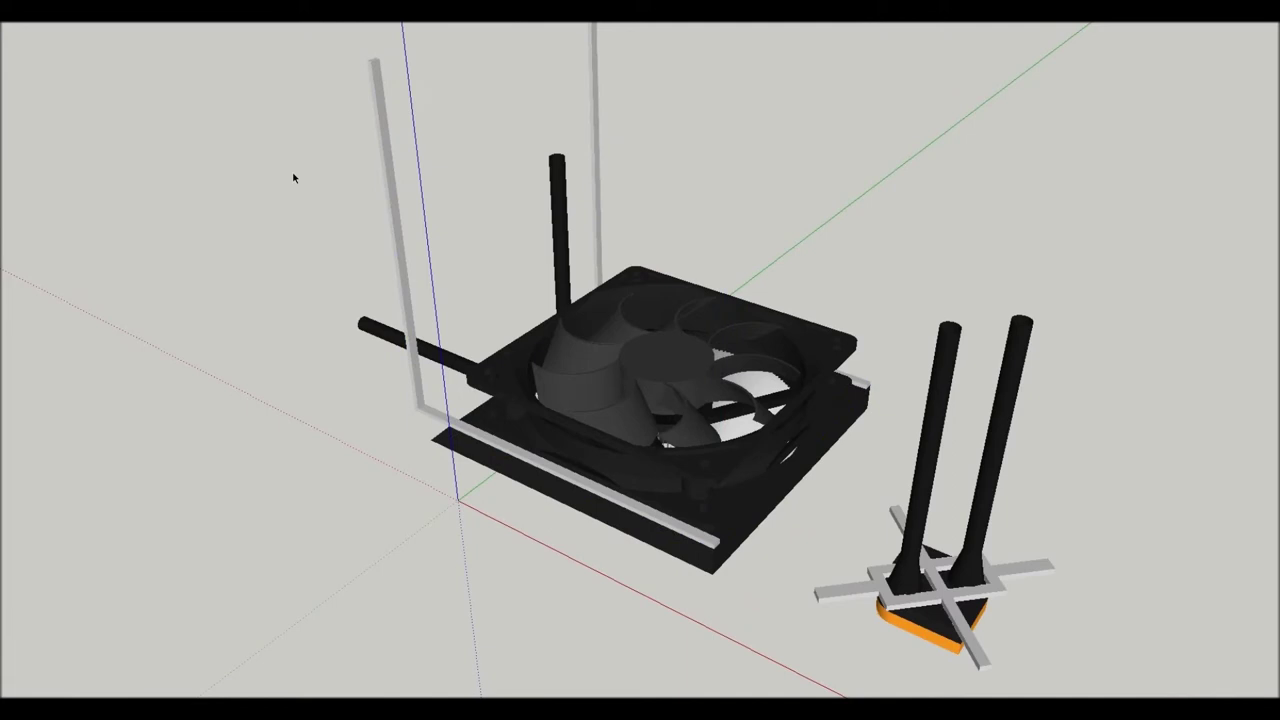
Step: Orbit and zoom in on the fan assembly and its L-shaped mounting bracket
middle_click_drag(293, 178, 489, 413)
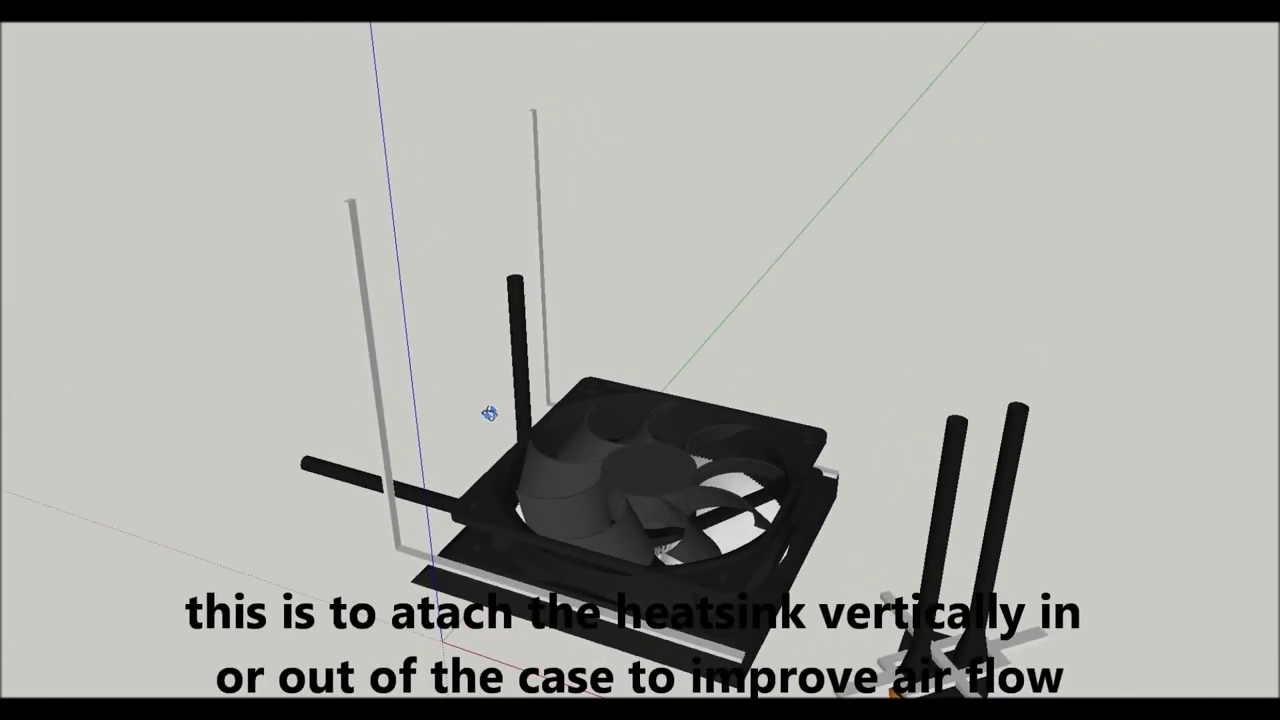
scroll(560, 430, "up", 4)
mouse_move(616, 447)
middle_mouse_down()
mouse_move(227, 561)
mouse_move(789, 538)
mouse_move(849, 466)
middle_mouse_up()
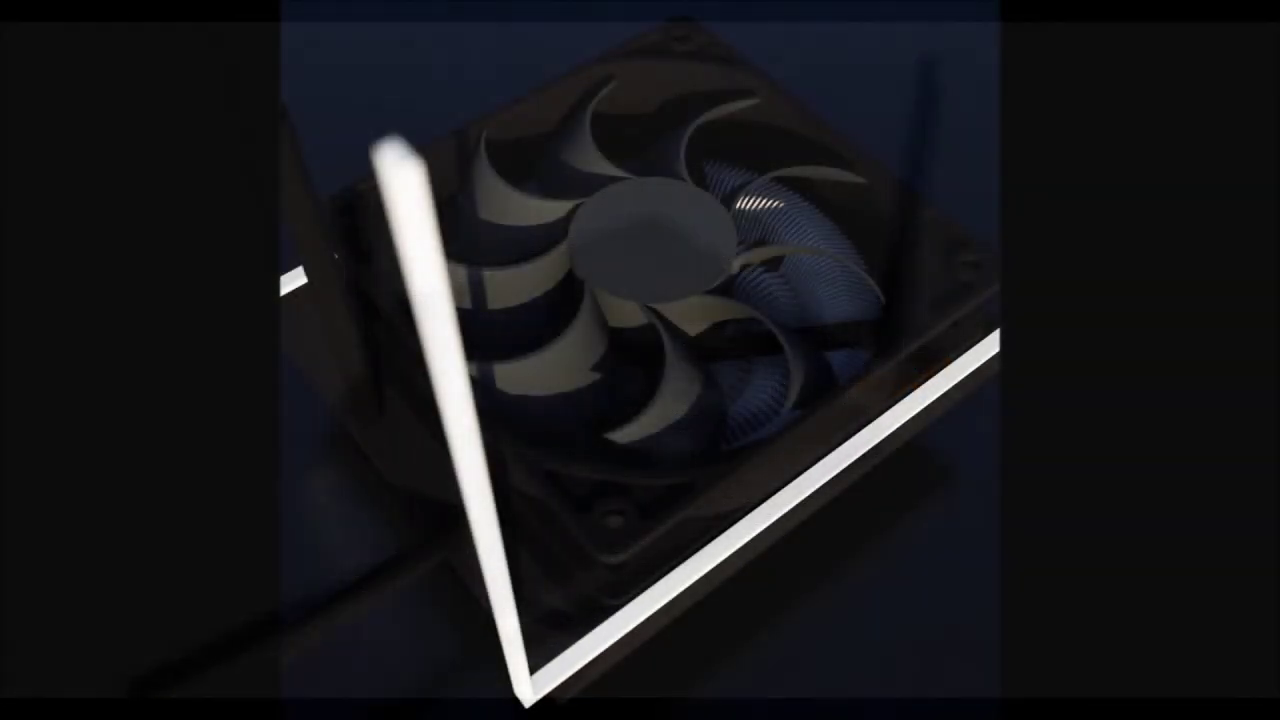